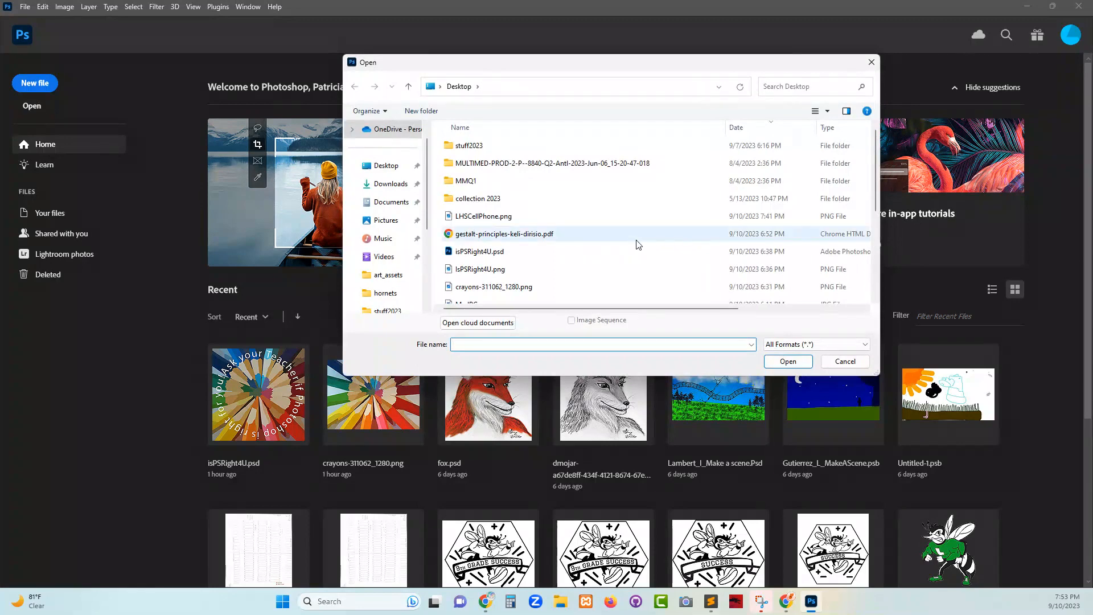
Open the photo Me.JPG from the Desktop folder.
scroll(486, 265, "down", 1)
left_click(485, 262)
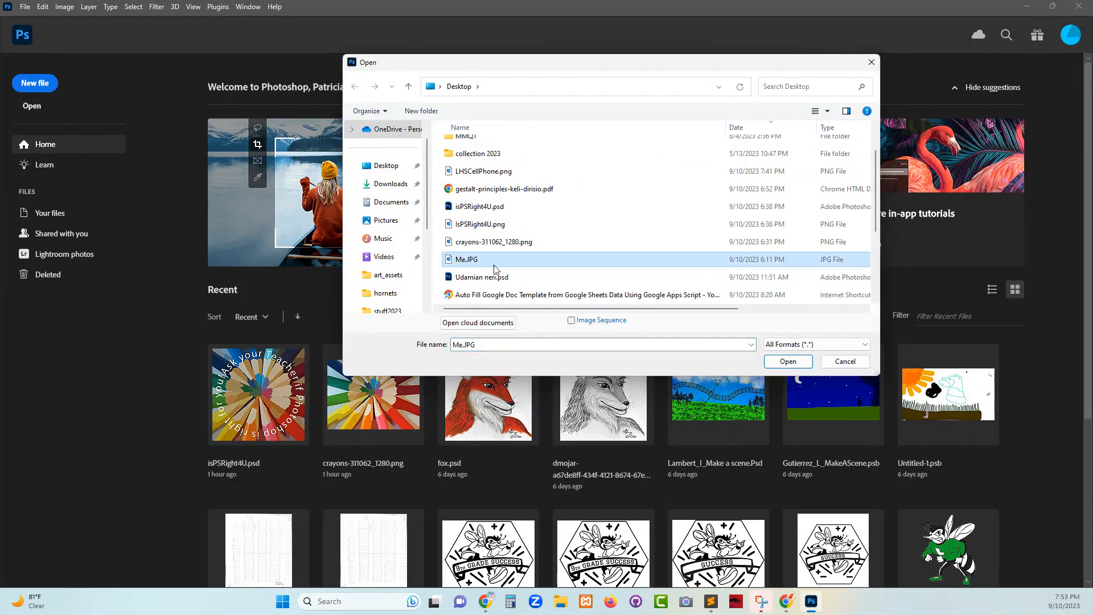
left_click(788, 363)
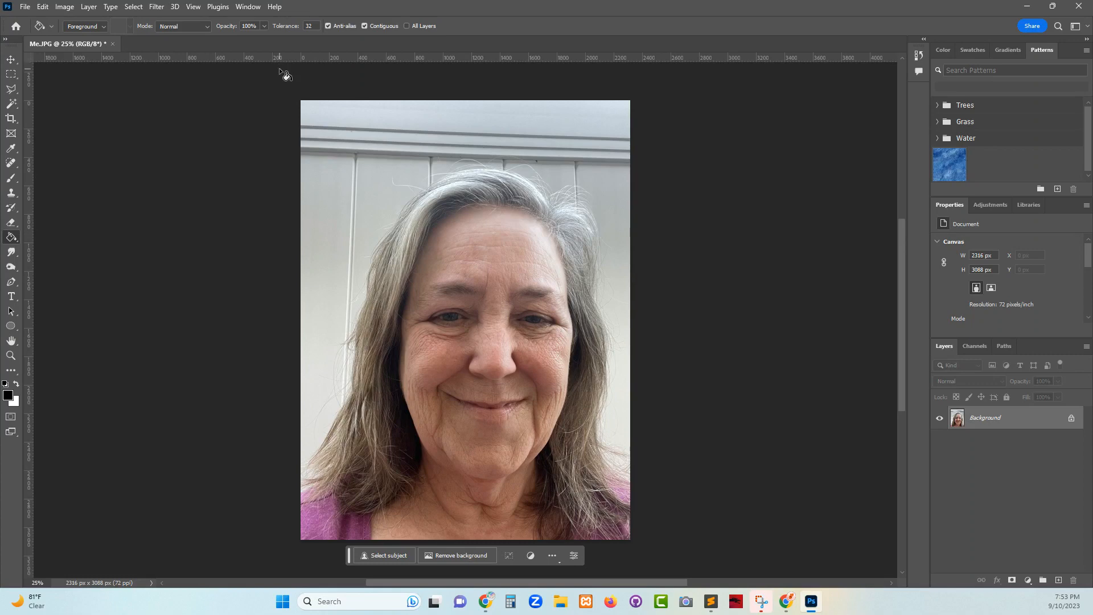
Show the rulers and place a vertical guide at the horizontal center of the photo.
key("ctrl+r")
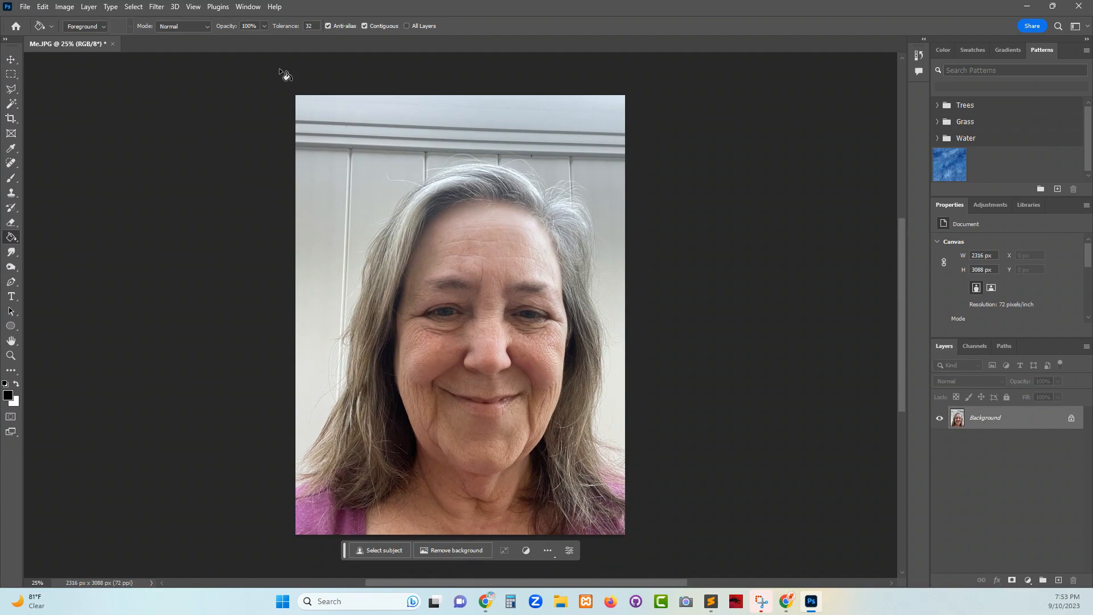
key("ctrl+r")
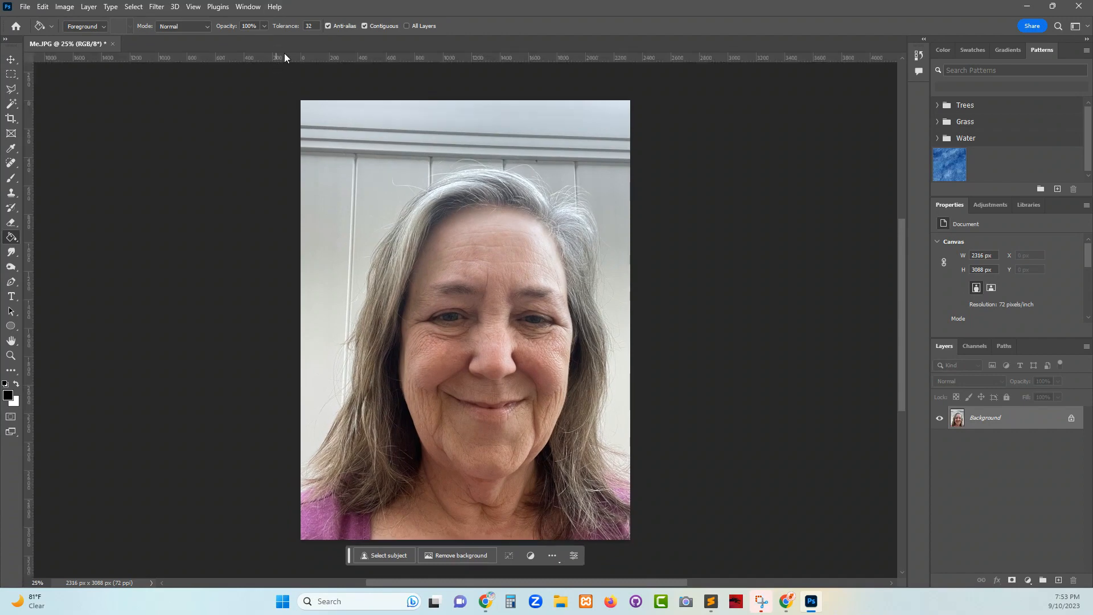
left_click_drag(26, 321, 469, 363)
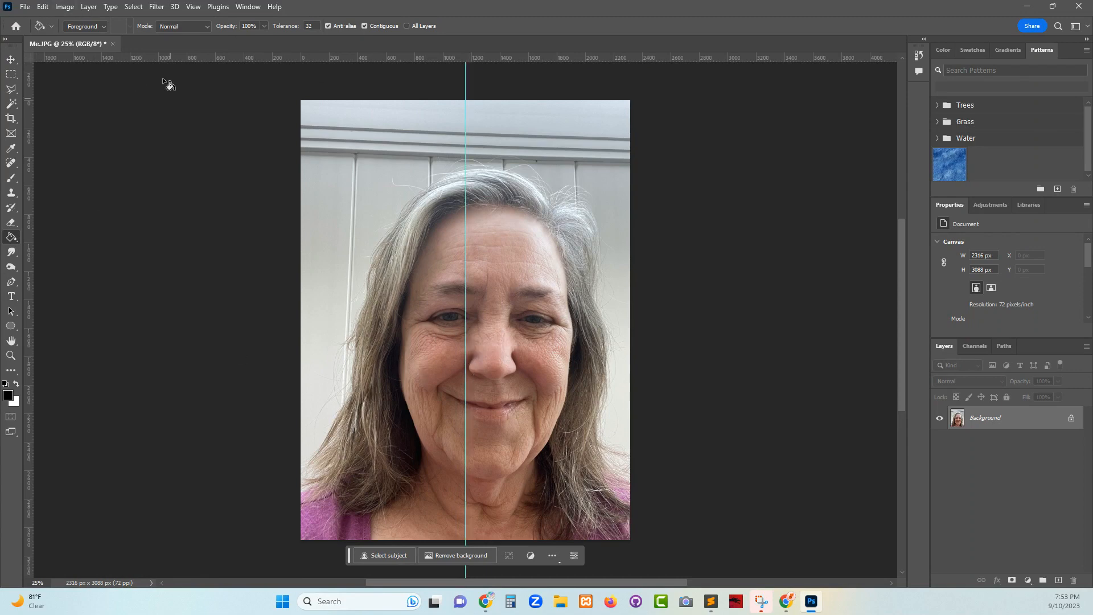
left_click(246, 7)
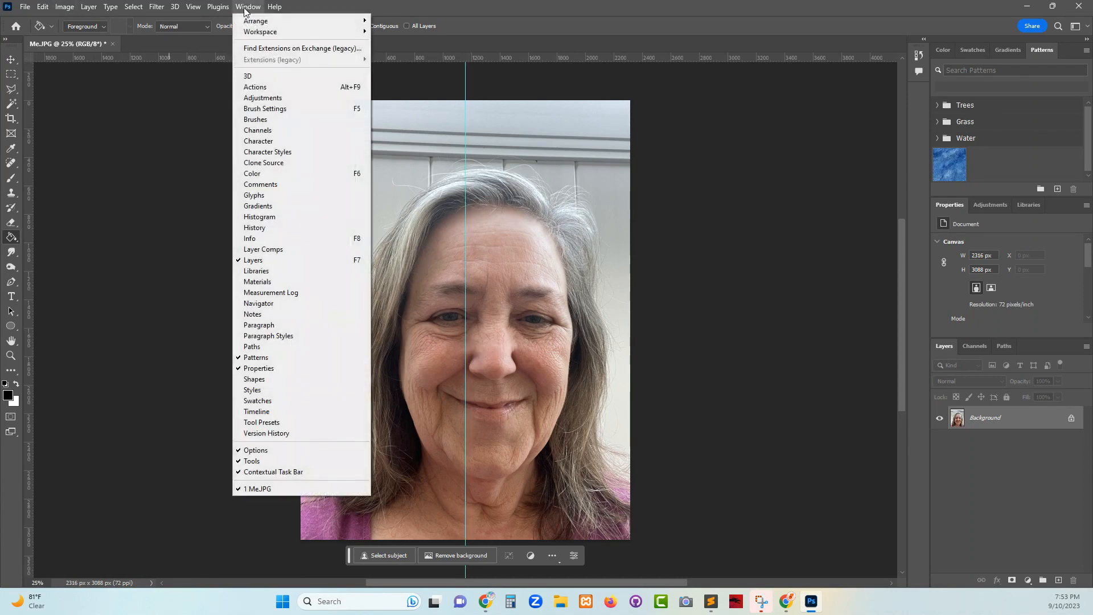
left_click(247, 7)
left_click(194, 8)
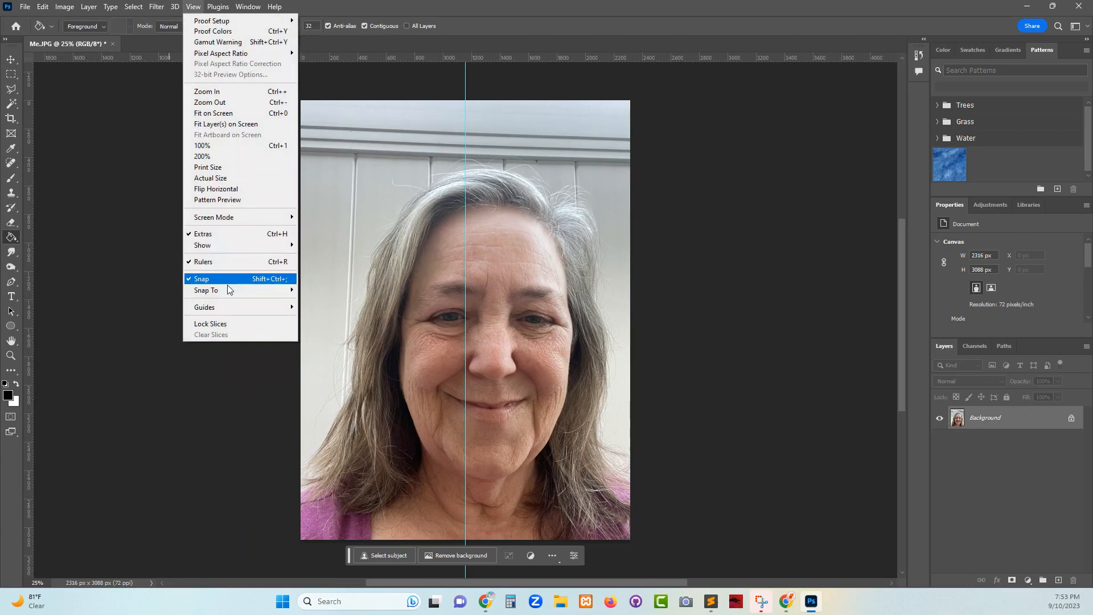
mouse_move(226, 295)
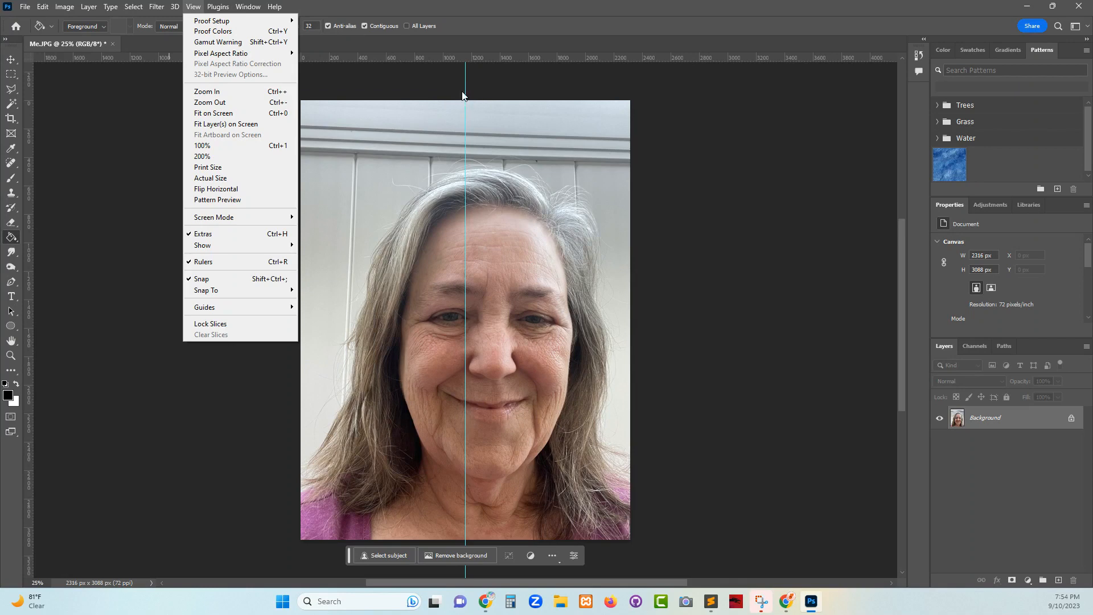
left_click(483, 5)
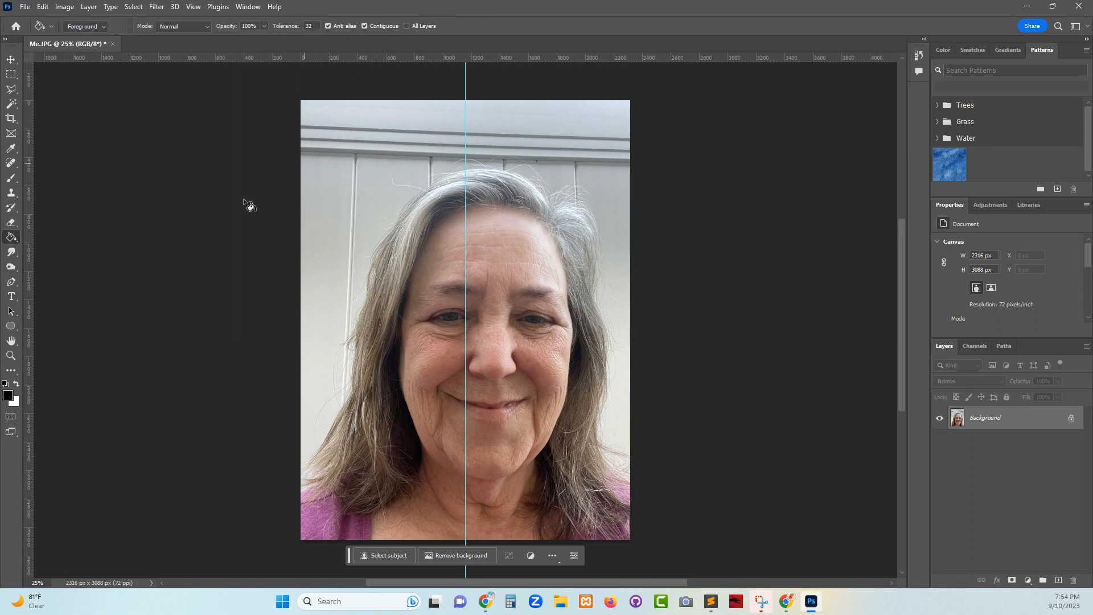
left_click(11, 74)
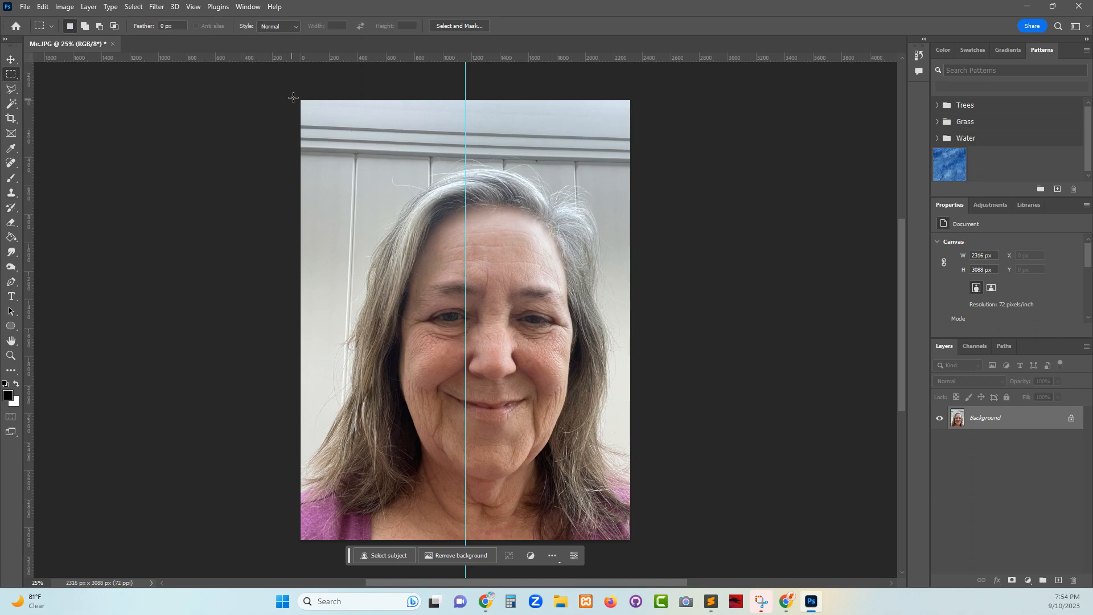
left_click_drag(297, 96, 463, 564)
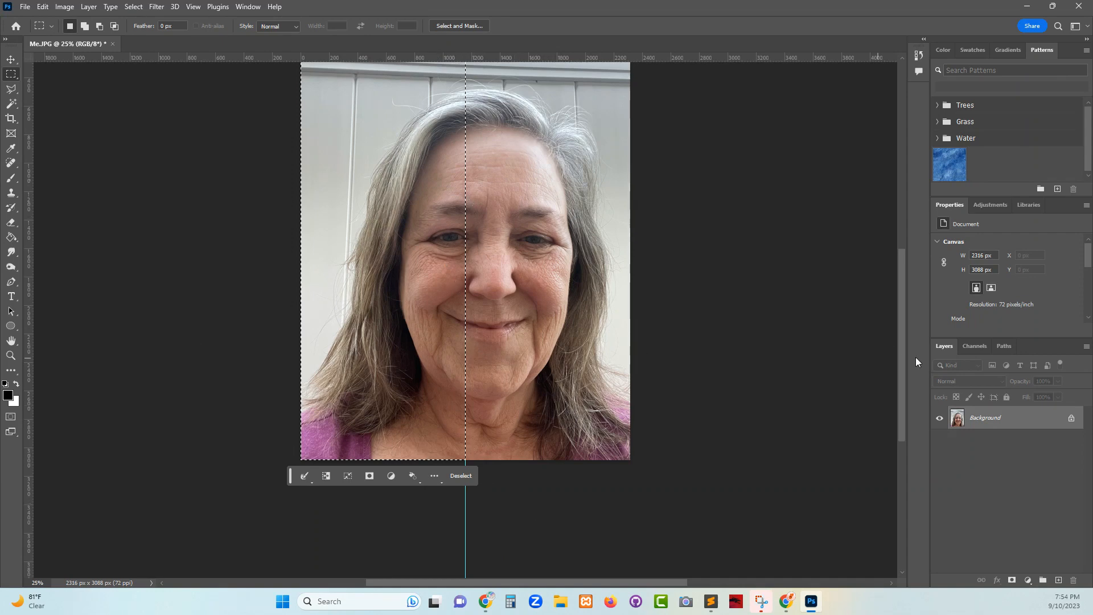
left_click(775, 416)
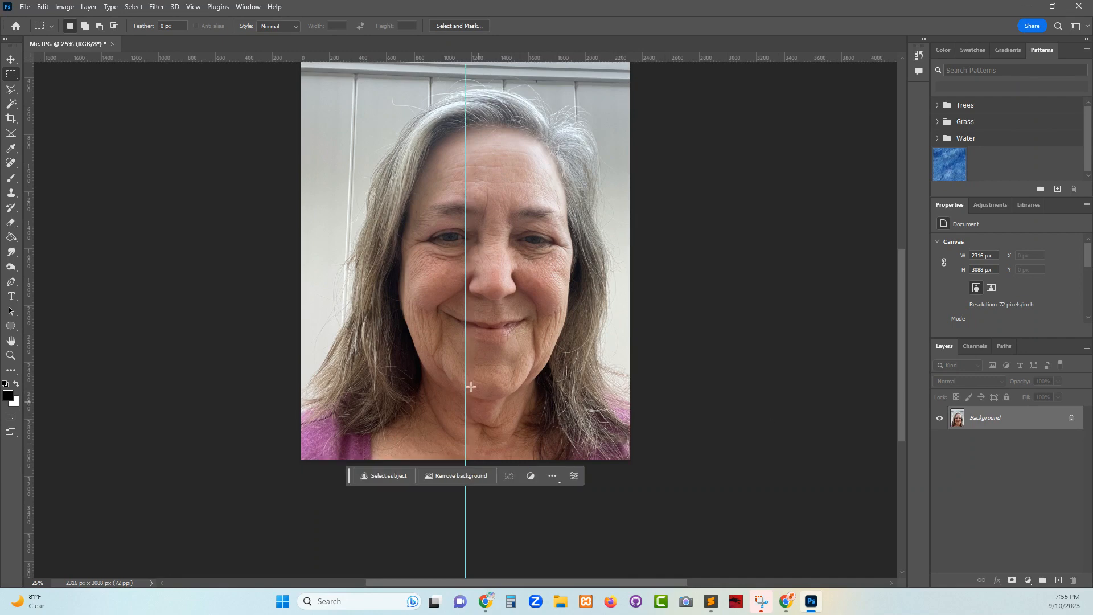
Unlock the Background layer so that the photo can be moved.
left_click(11, 59)
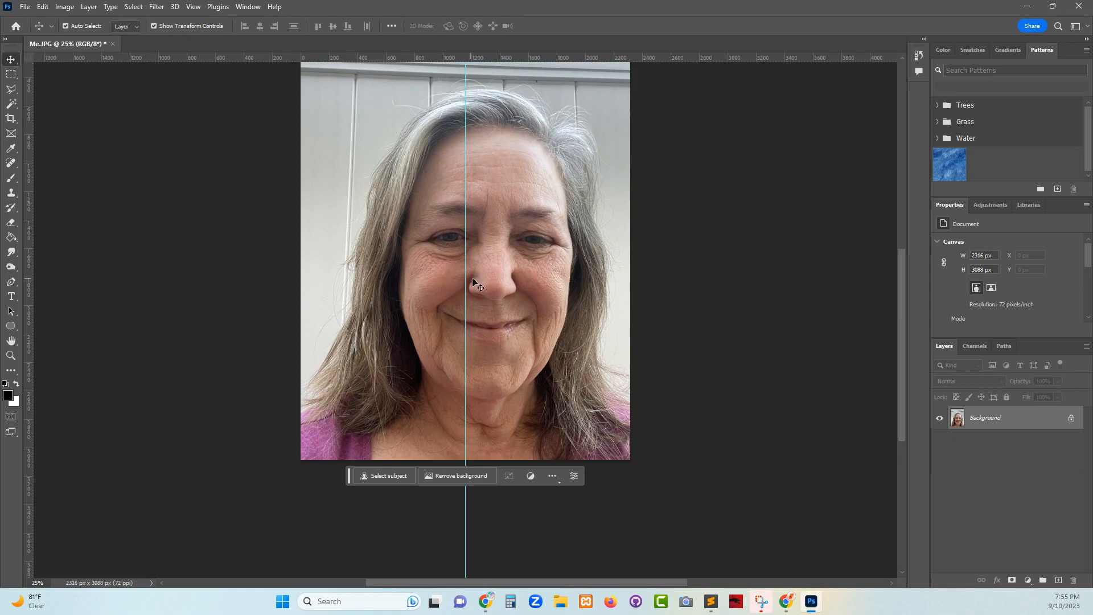
left_click(1071, 420)
key("h")
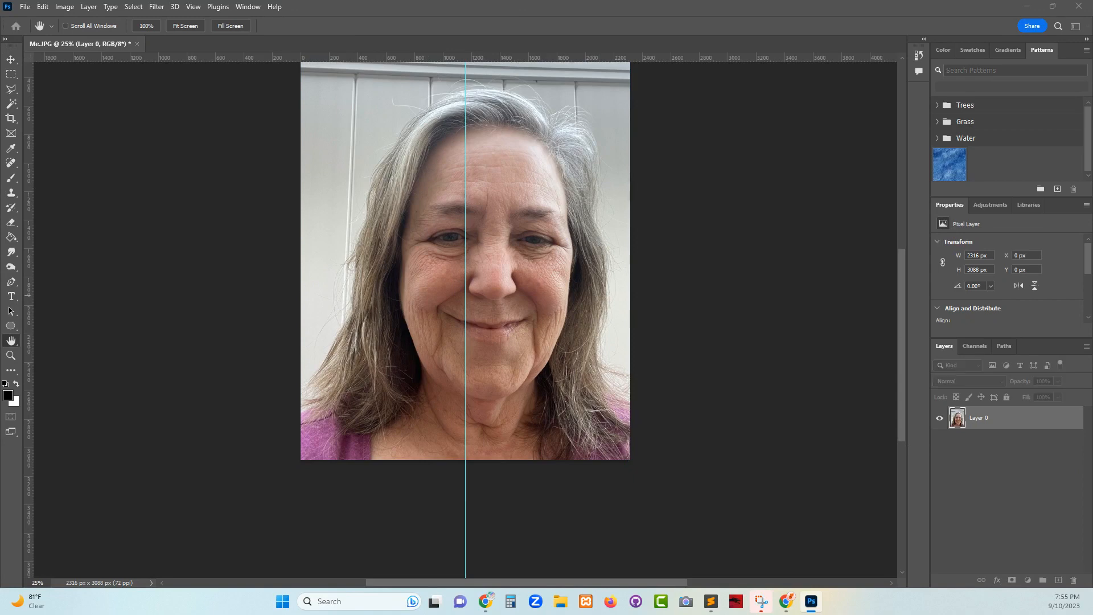
double_click(1031, 418)
left_click_drag(1081, 202, 373, 236)
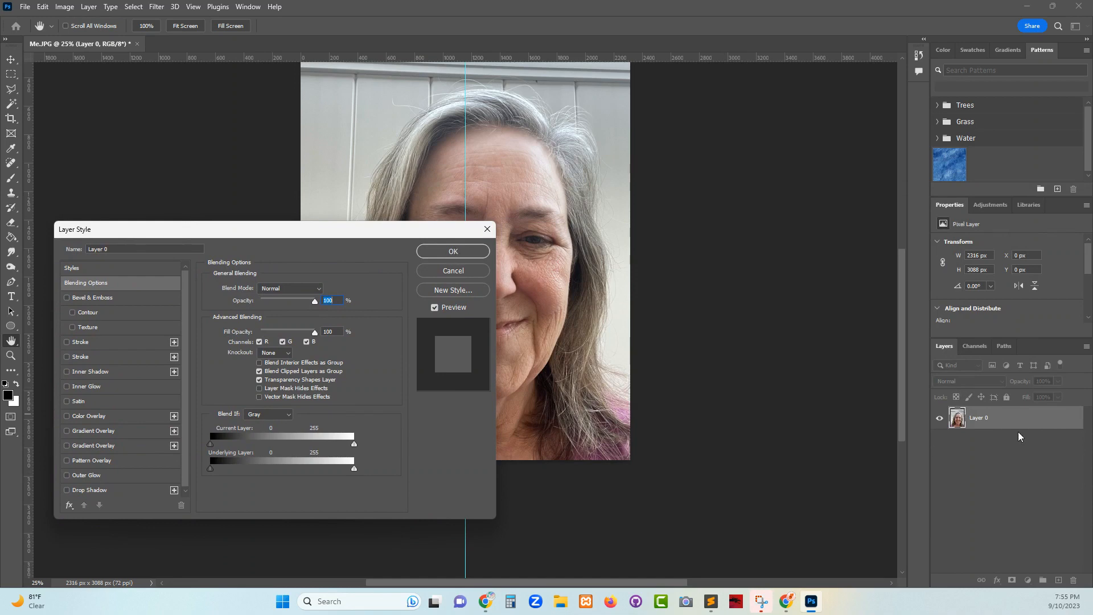
left_click(447, 252)
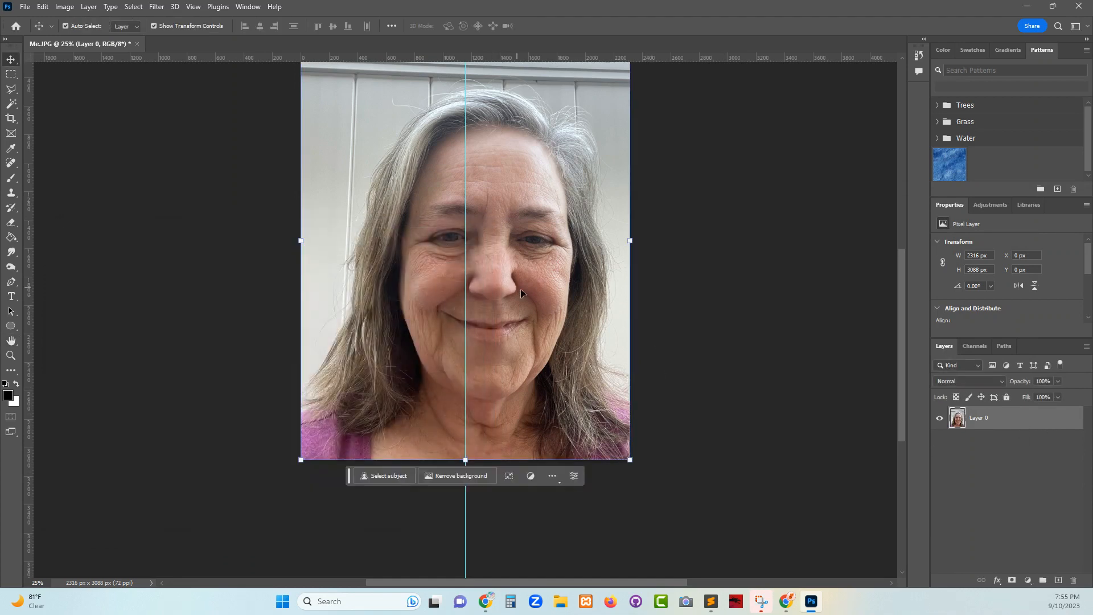
Move the photo about 216 px left to center the nose on the guide, and crop both sides to about 2092 px wide.
left_click_drag(520, 289, 490, 291)
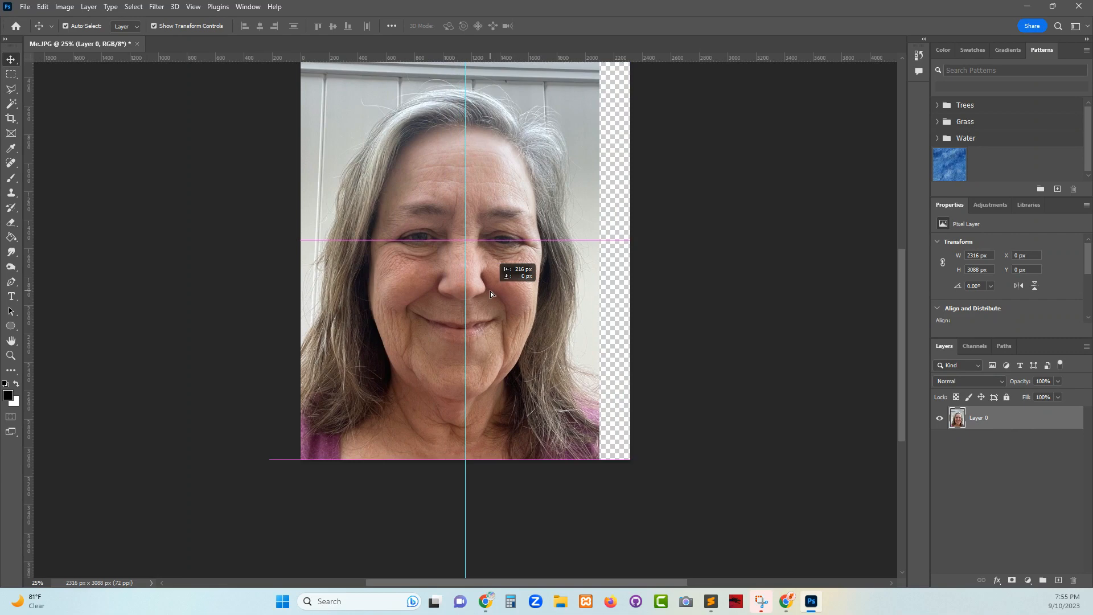
left_click_drag(490, 291, 490, 289)
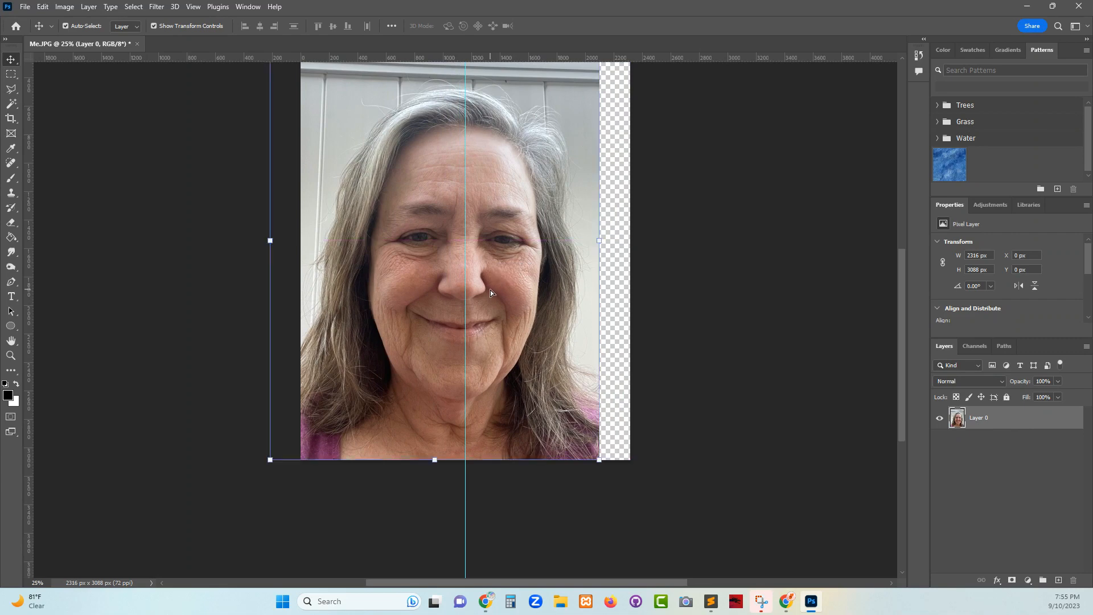
left_click(11, 119)
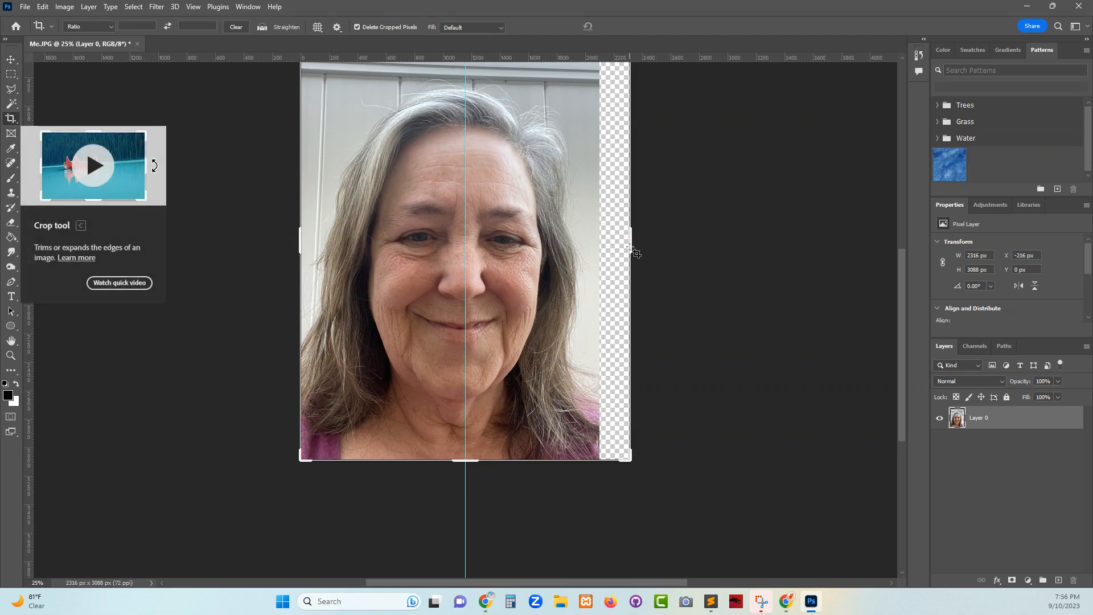
left_click_drag(629, 242, 612, 250)
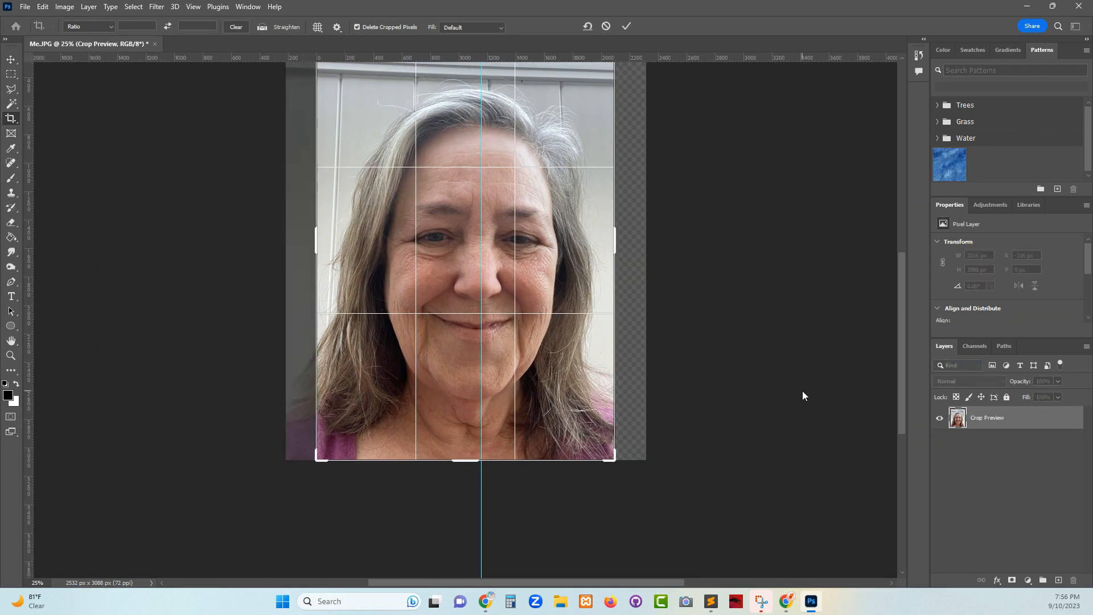
key("Return")
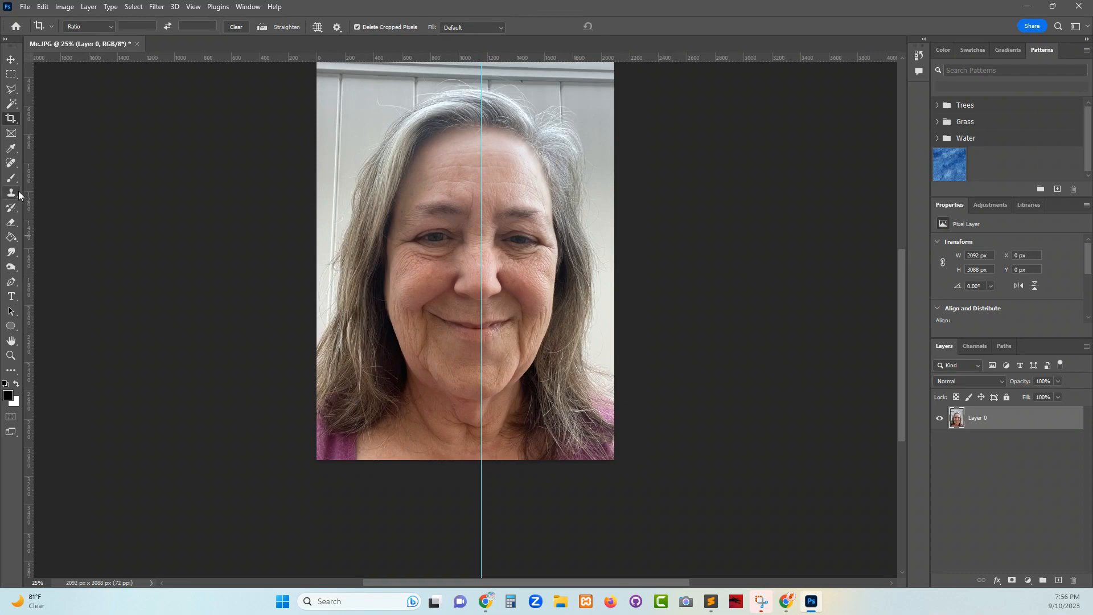
Crop off the fence rail above the head, leaving the photo about 2720 px high.
key("m")
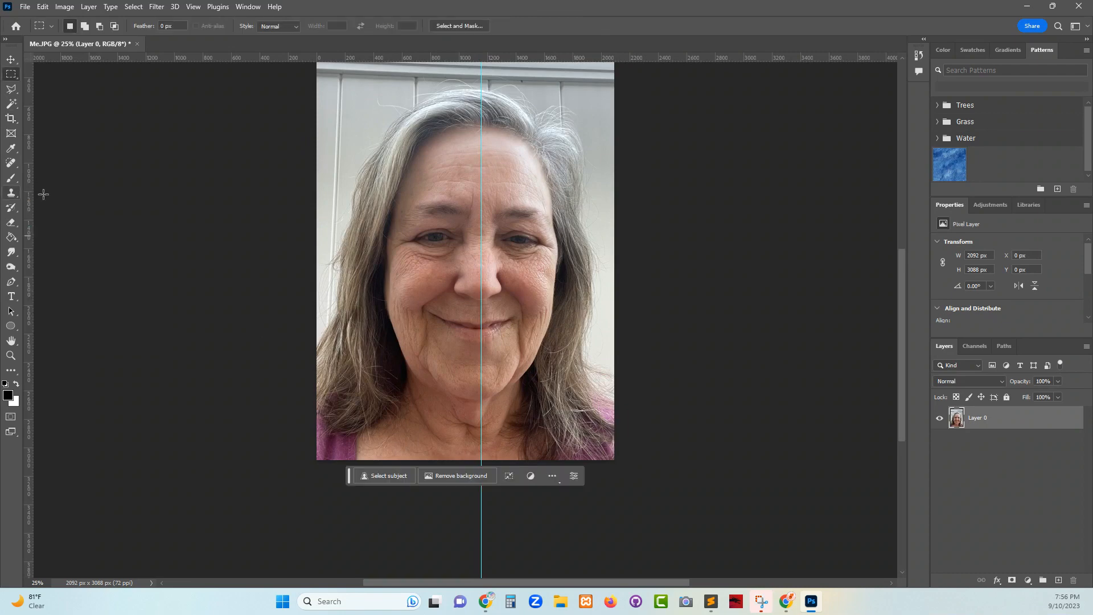
scroll(447, 223, "up", 3)
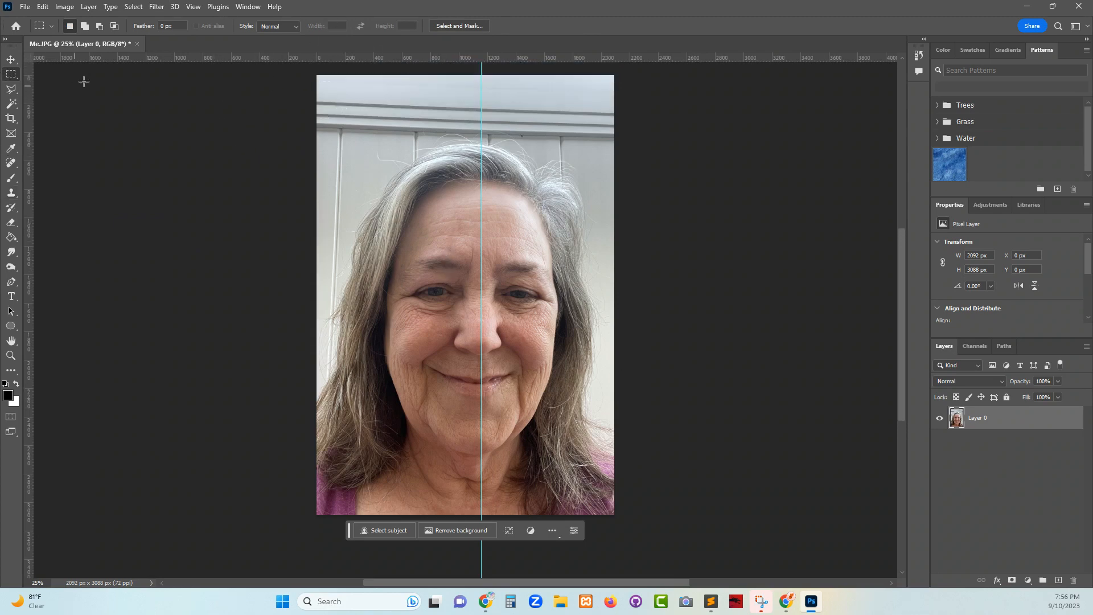
left_click(11, 118)
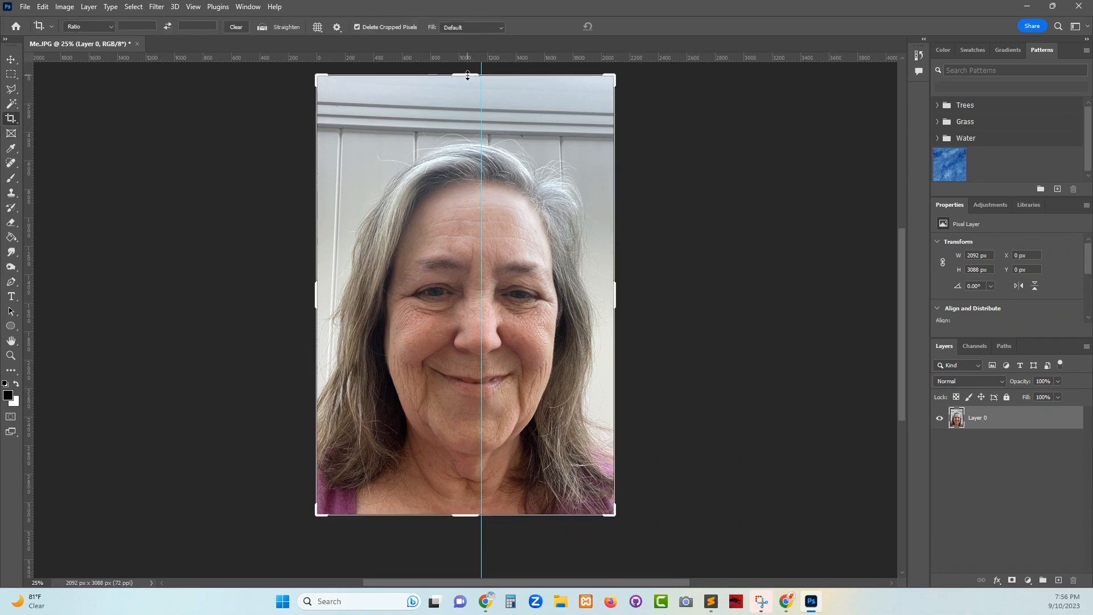
left_click_drag(464, 76, 460, 104)
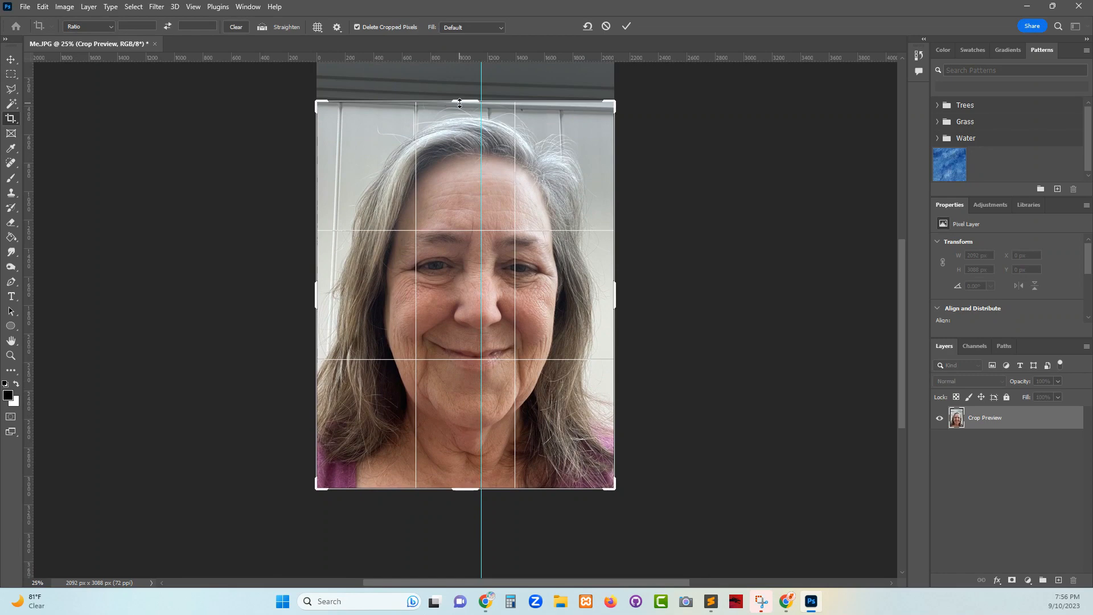
key("Return")
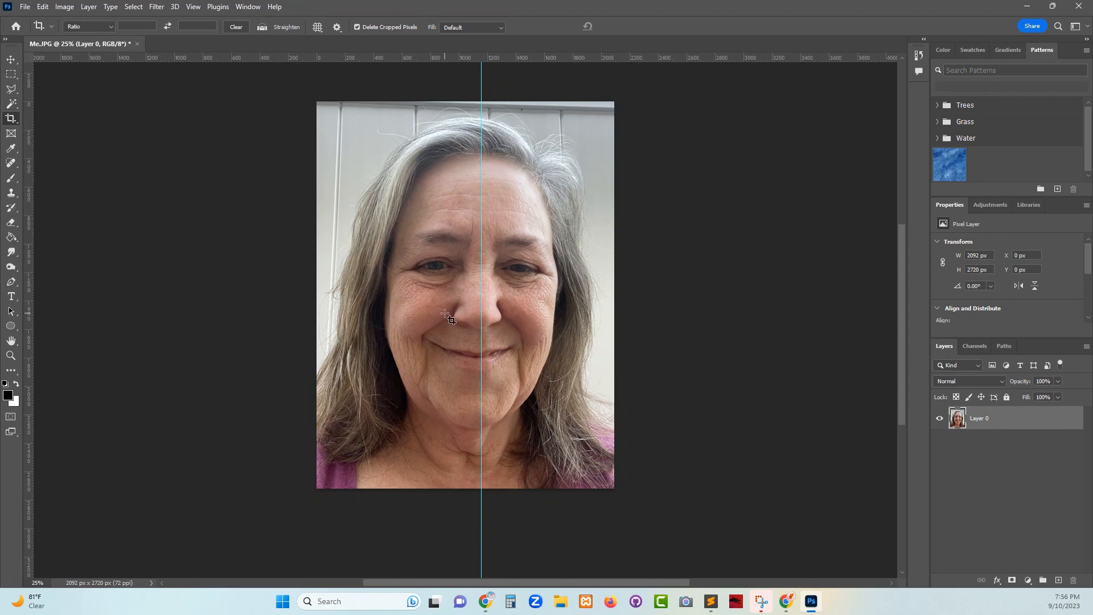
Select the left half of the photo up to the guide with the Rectangular Marquee and copy it to a new layer.
key("m")
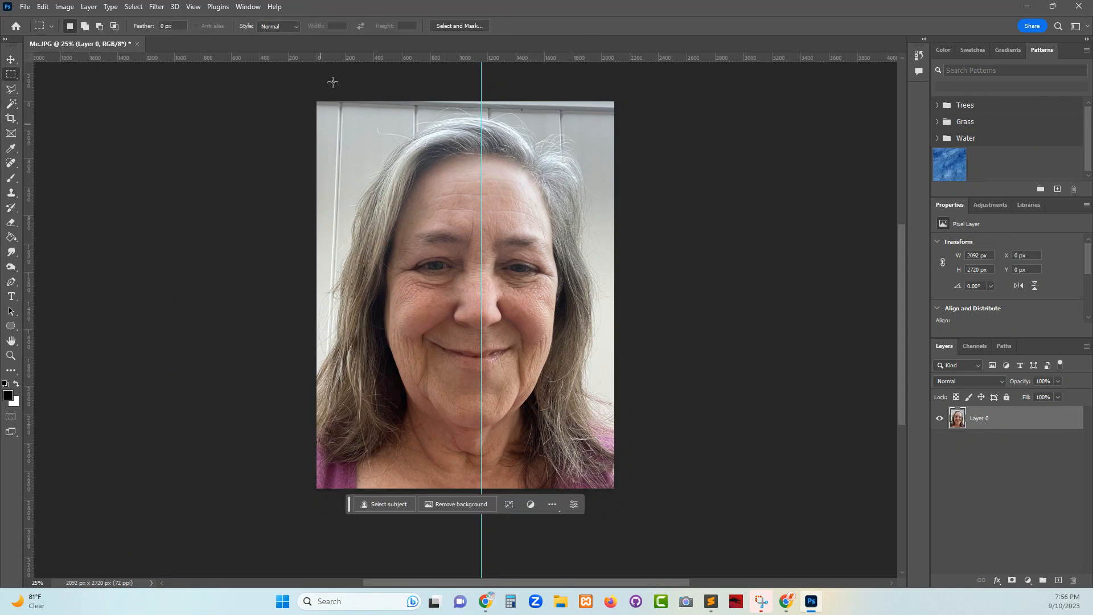
left_click_drag(317, 101, 480, 501)
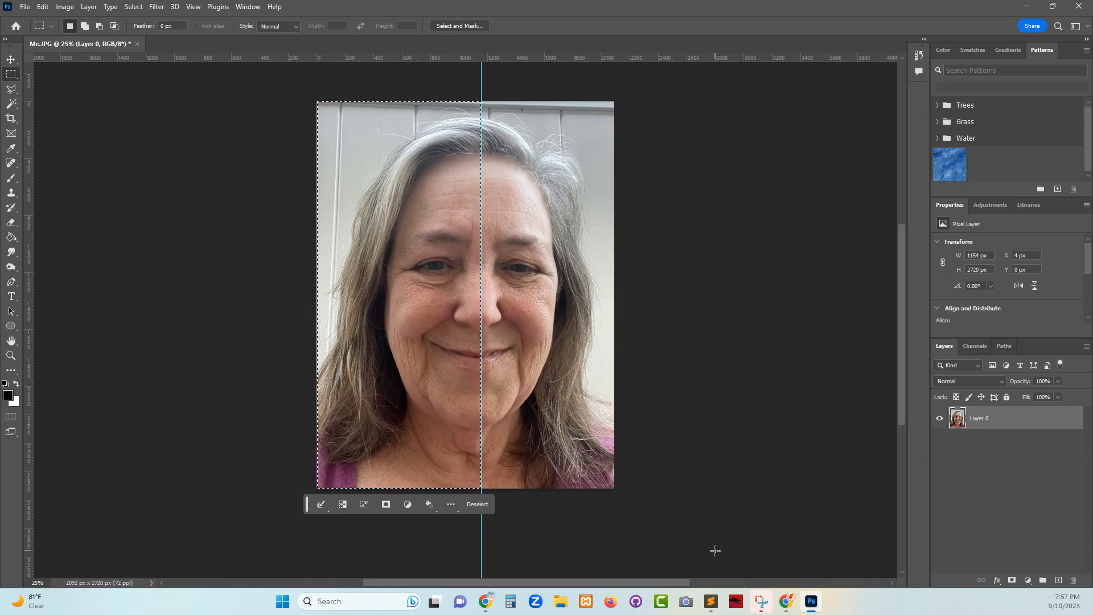
key("ctrl+j")
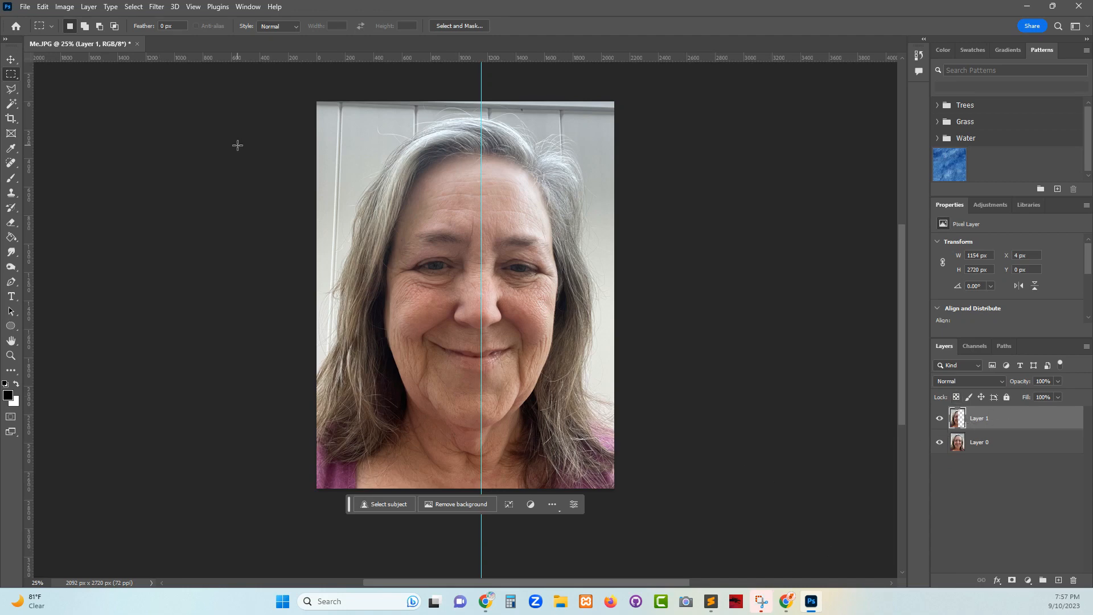
Flip the copied half horizontally and move it to the right of the guide, at about X 1158 px, to complete a symmetrical face.
left_click(65, 8)
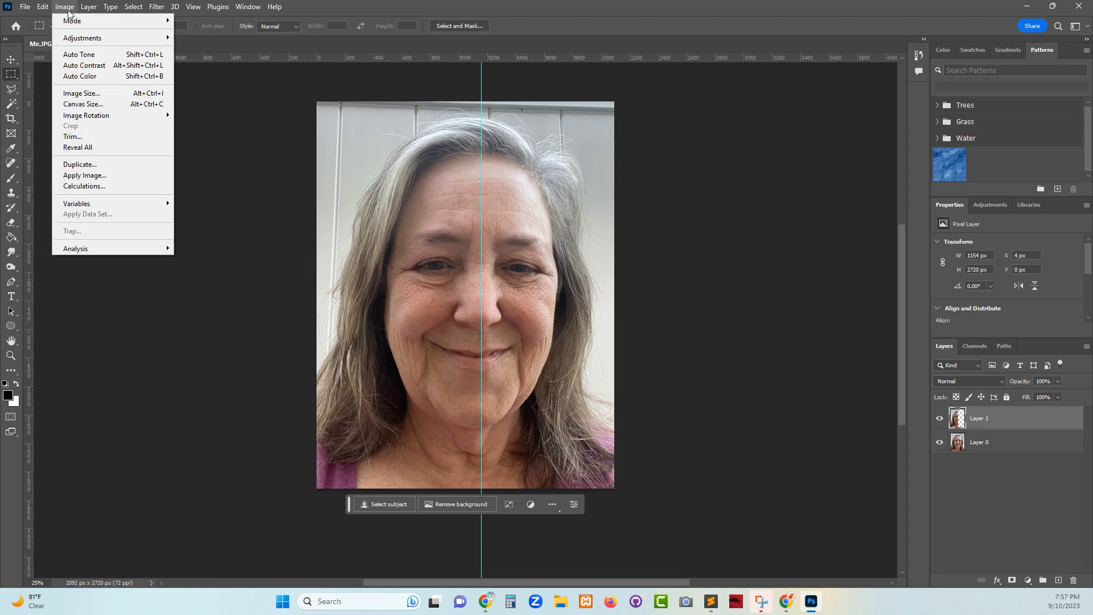
mouse_move(45, 12)
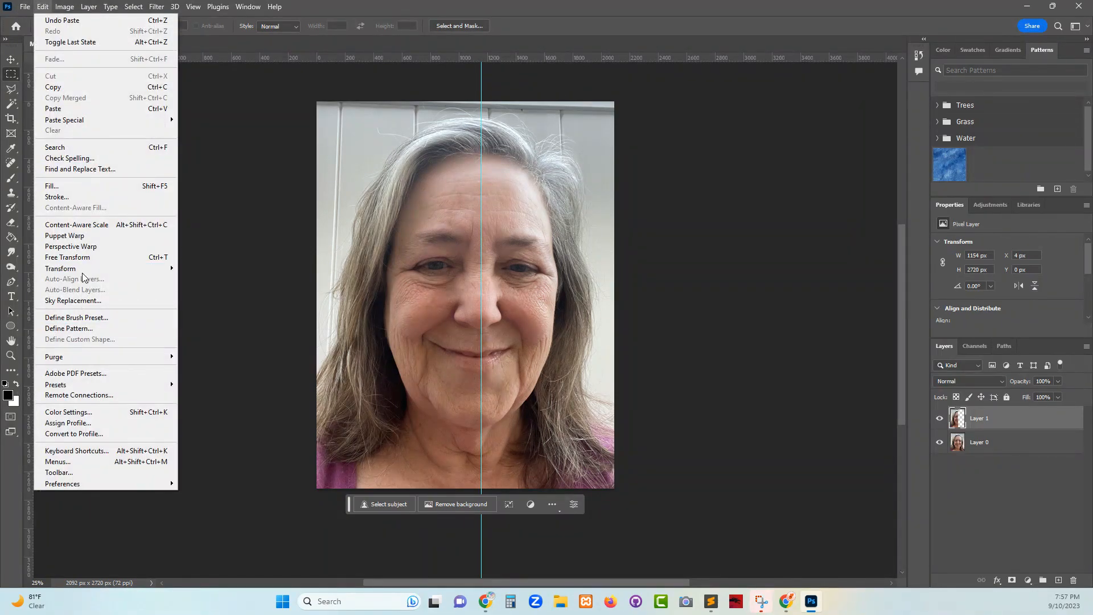
mouse_move(103, 268)
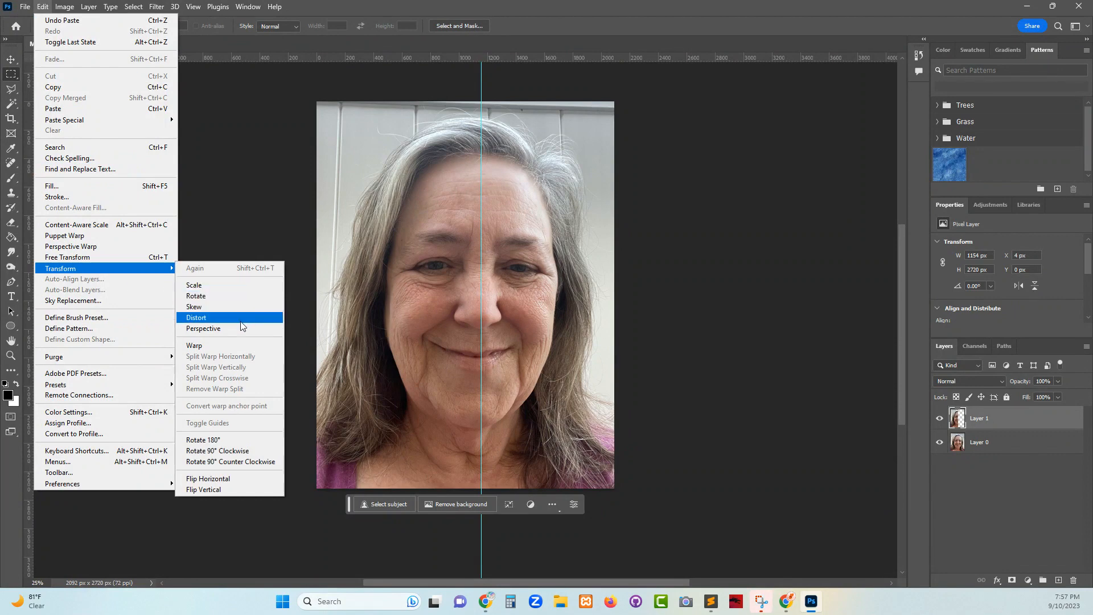
left_click(233, 480)
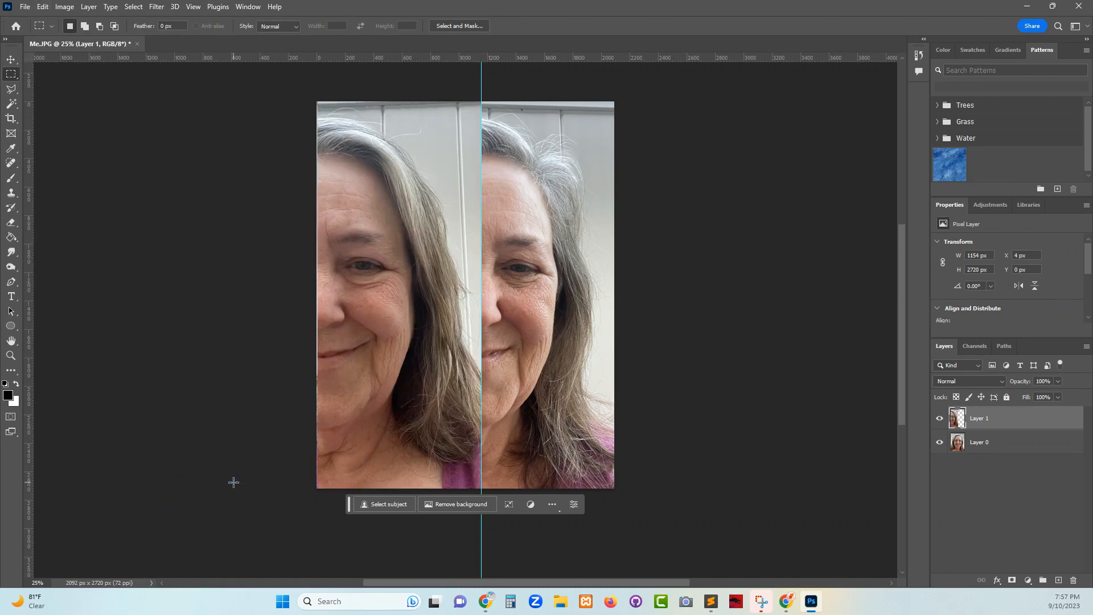
left_click(10, 59)
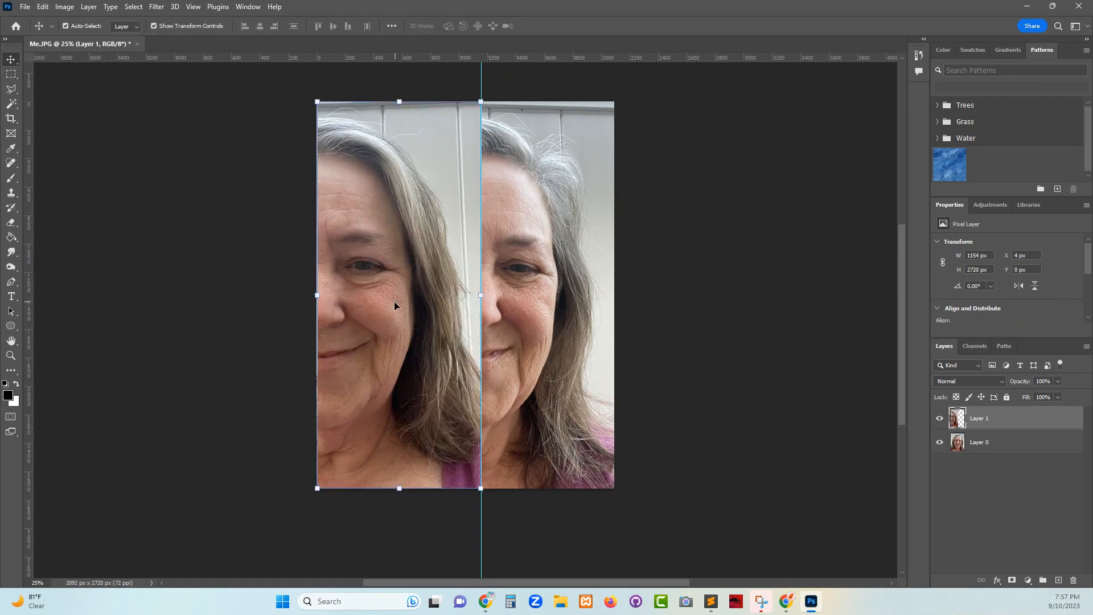
left_click_drag(393, 301, 560, 304)
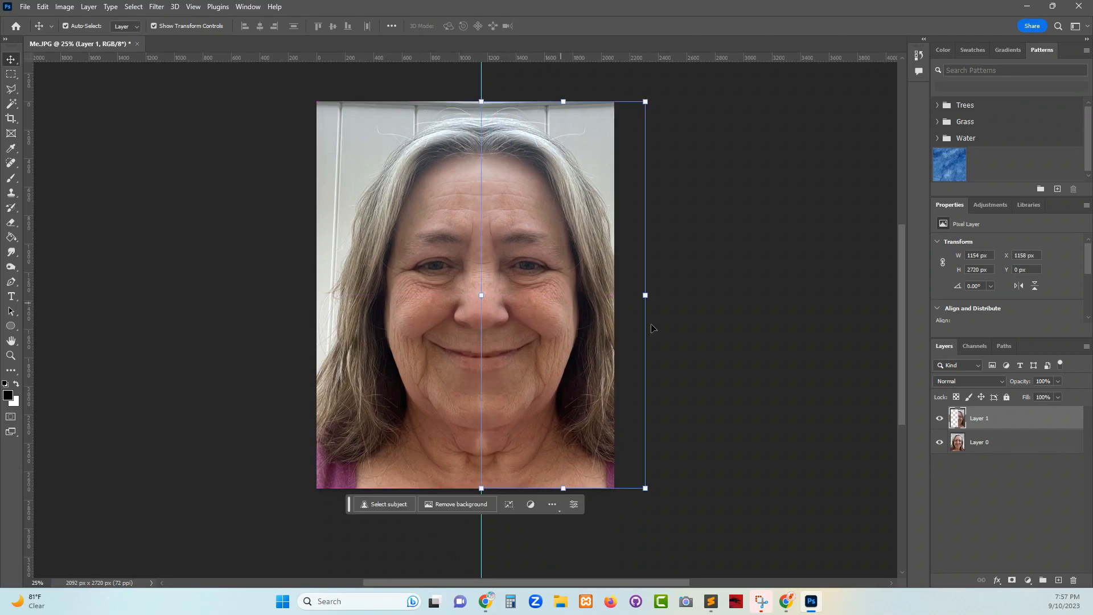
Deselect the mirrored layer and remove the vertical guide from the center of the face.
left_click(720, 310)
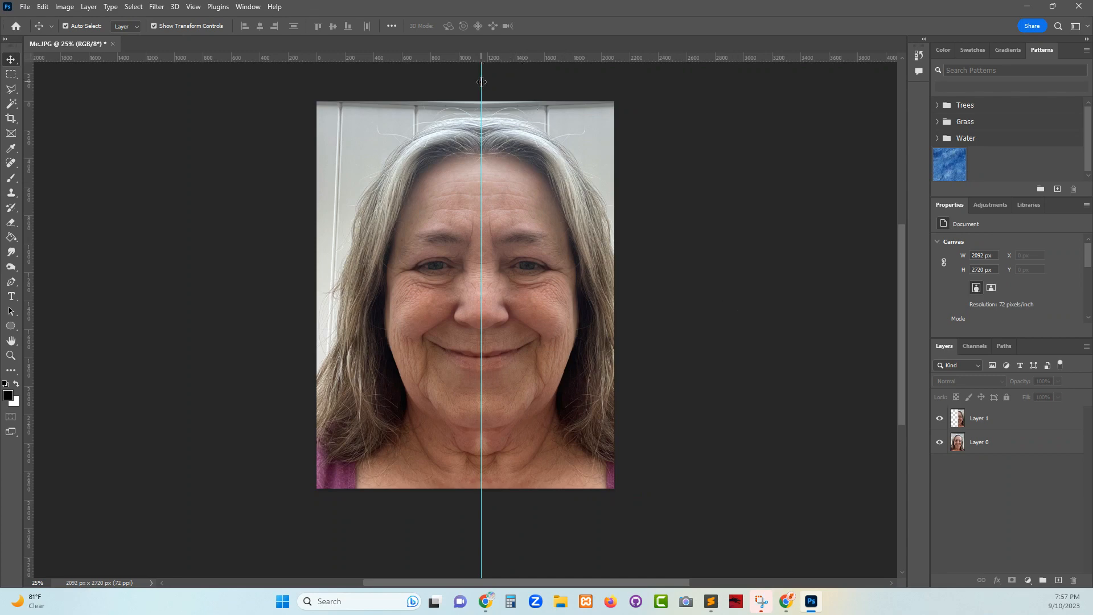
left_click_drag(481, 83, 1044, 451)
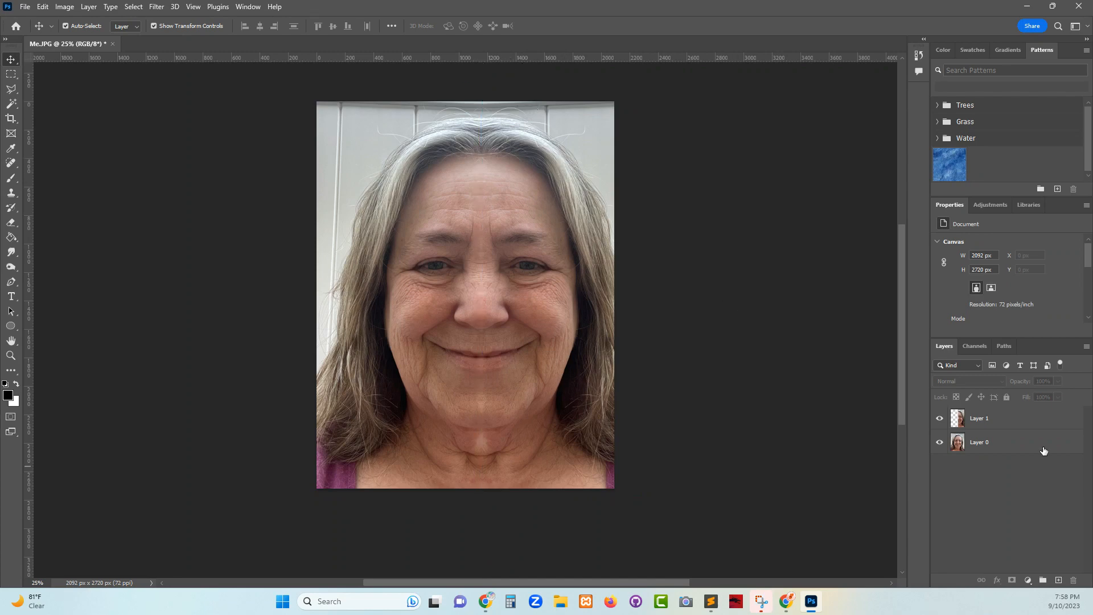
Save the portrait as a PSD on the Desktop, named with the person's first name and last initial plus "_SillySelfie", keeping Maximize Compatibility on.
left_click(25, 7)
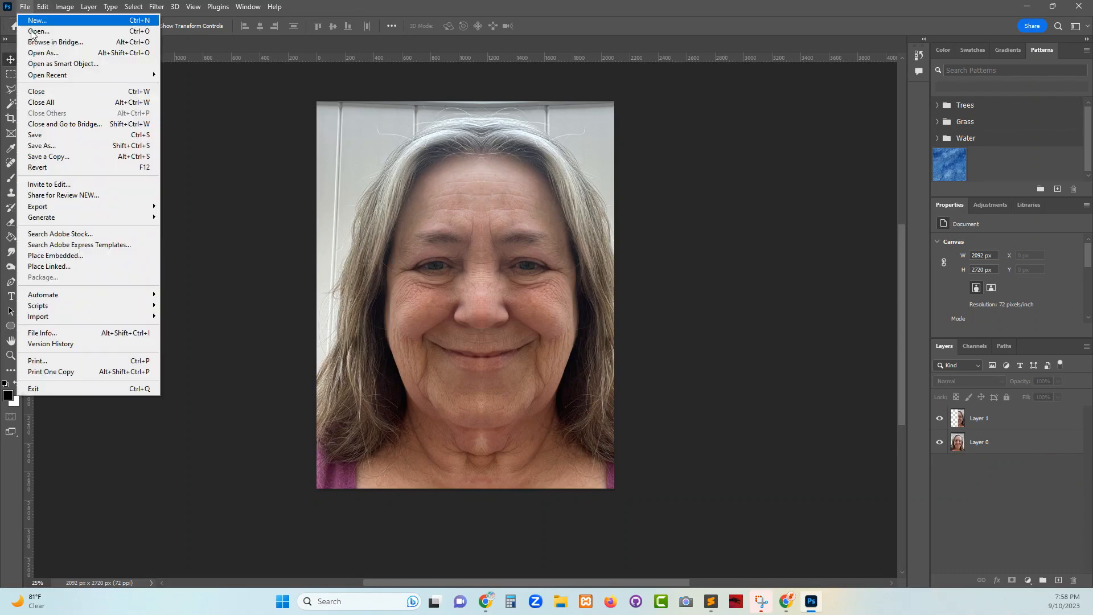
left_click(58, 147)
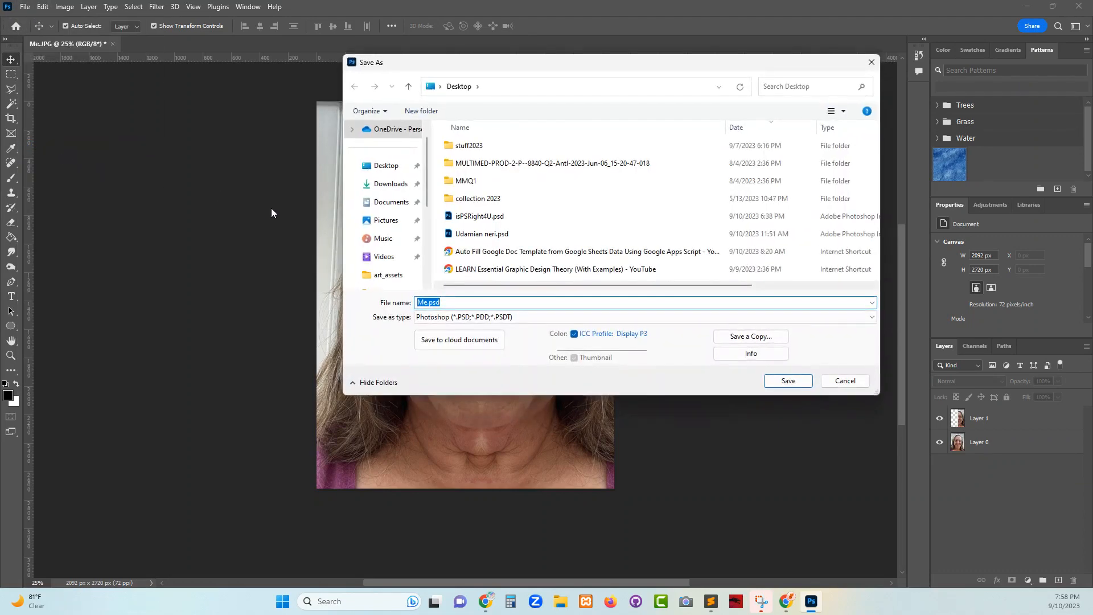
left_click(505, 301)
key("Right")
key("shift+Left")
key("shift+Left")
type("Trish_L_SillySelfie")
left_click(777, 382)
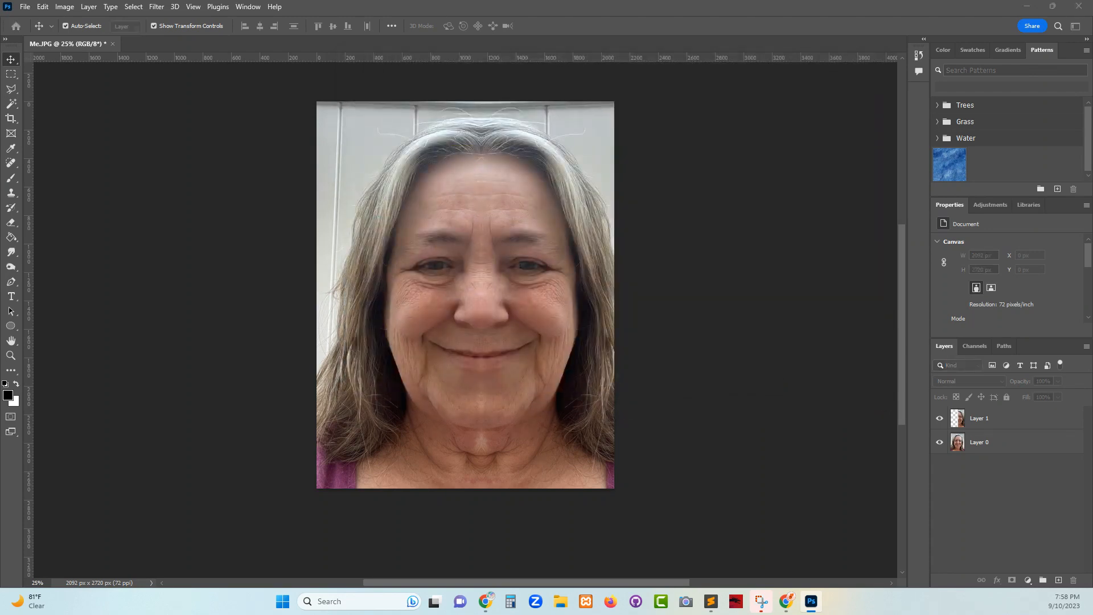
left_click_drag(881, 352, 676, 187)
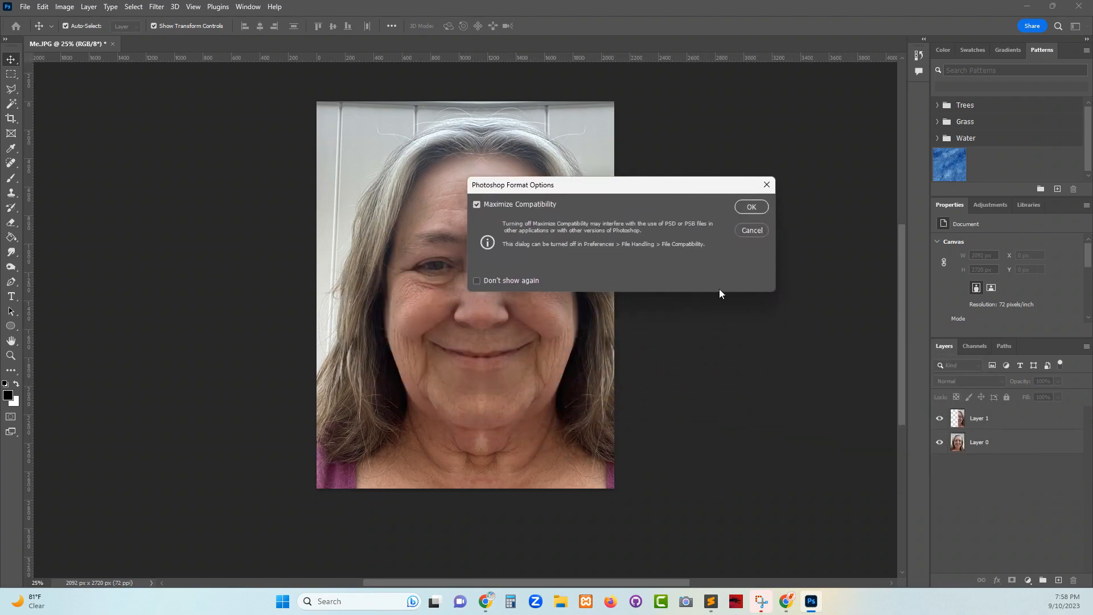
left_click(750, 206)
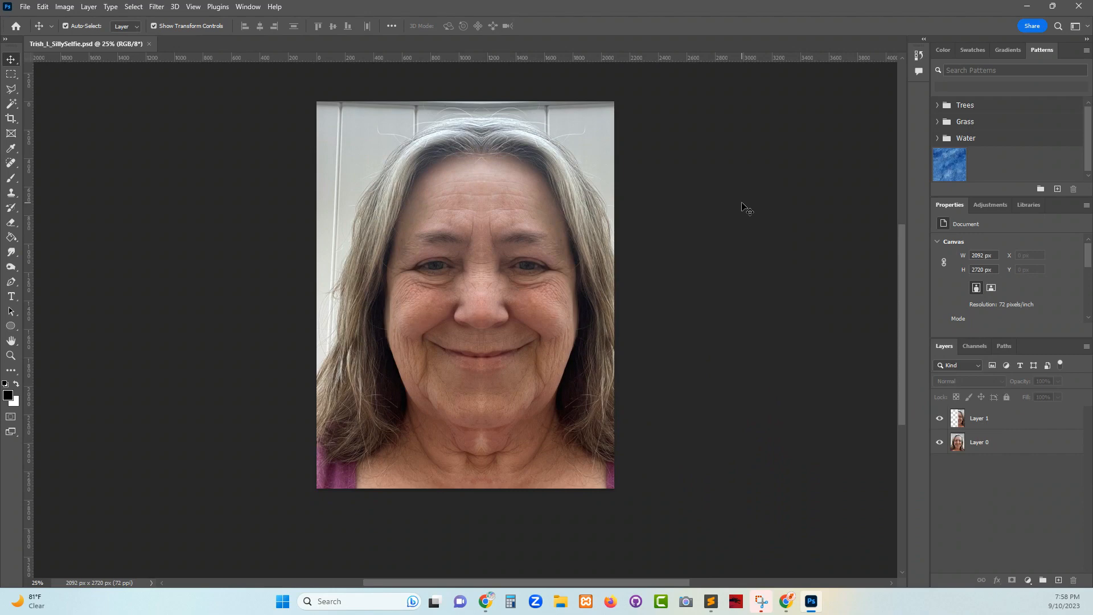